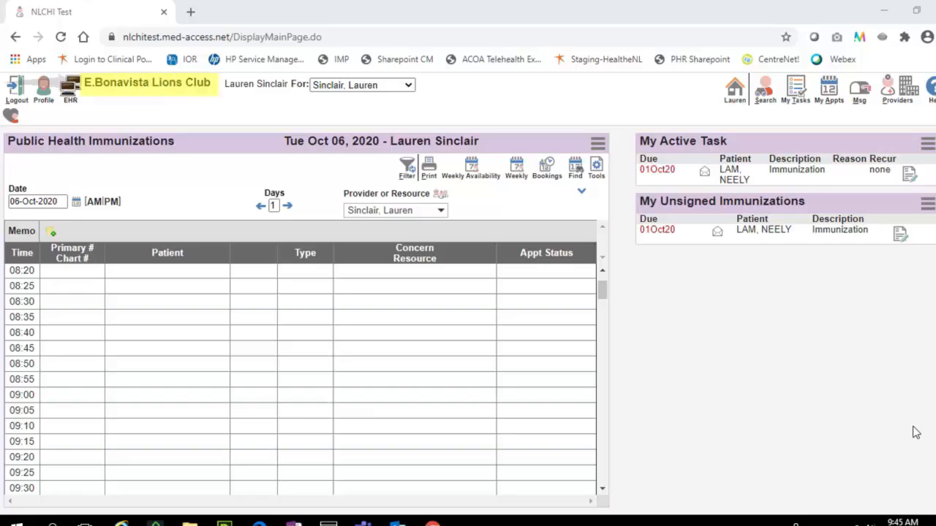
Step: Select the E.Bonavista Lions Club clinic and show the appointment schedule for E.Bonavista Lions Club-ROOM
left_click(139, 87)
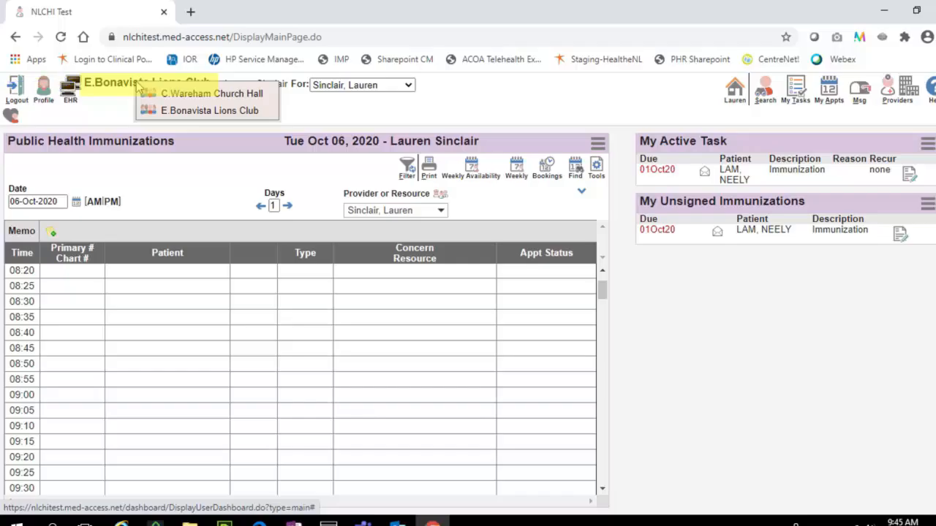
left_click(266, 111)
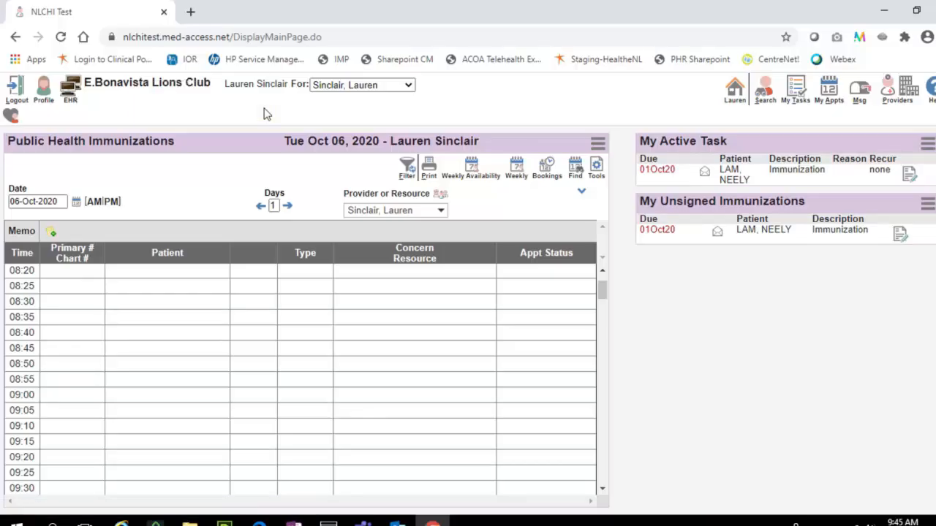
left_click(441, 211)
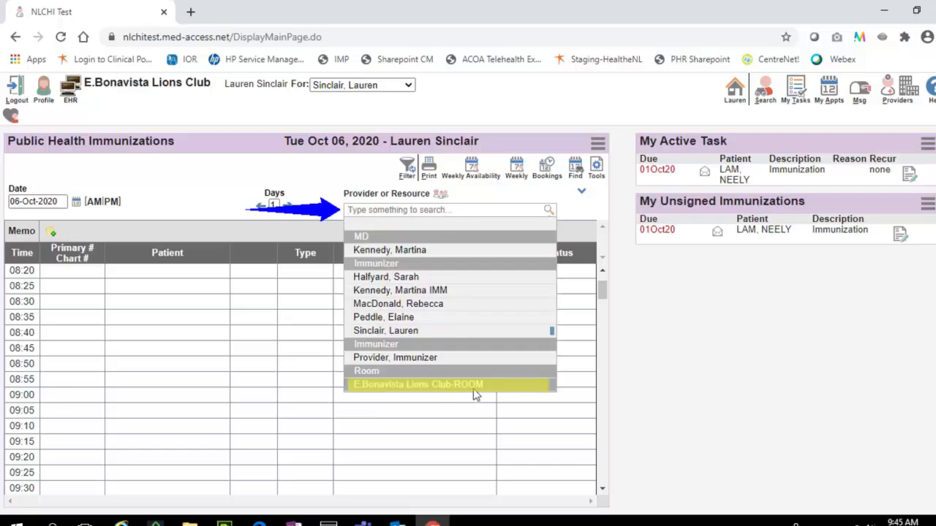
left_click(512, 386)
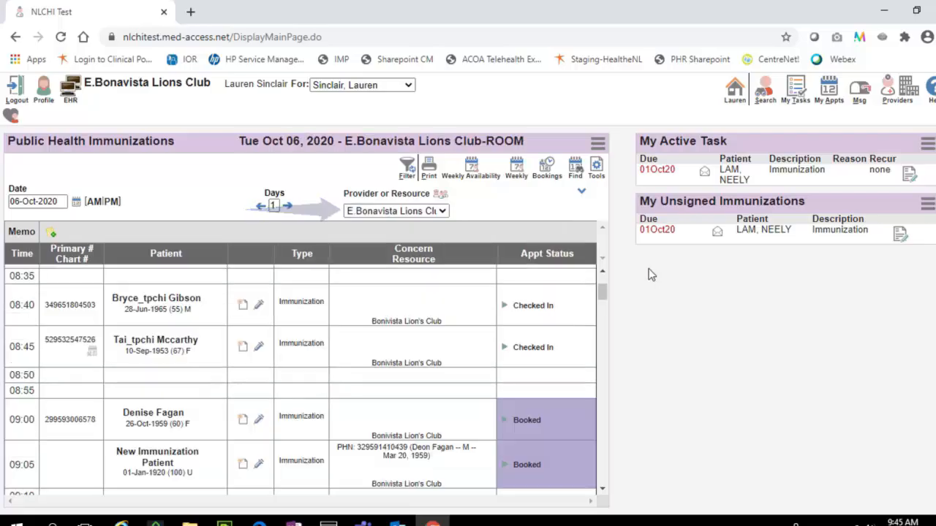
Step: Open the 09:05 New Immunization Patient appointment for editing and remove its placeholder patient
left_click_drag(603, 291, 601, 299)
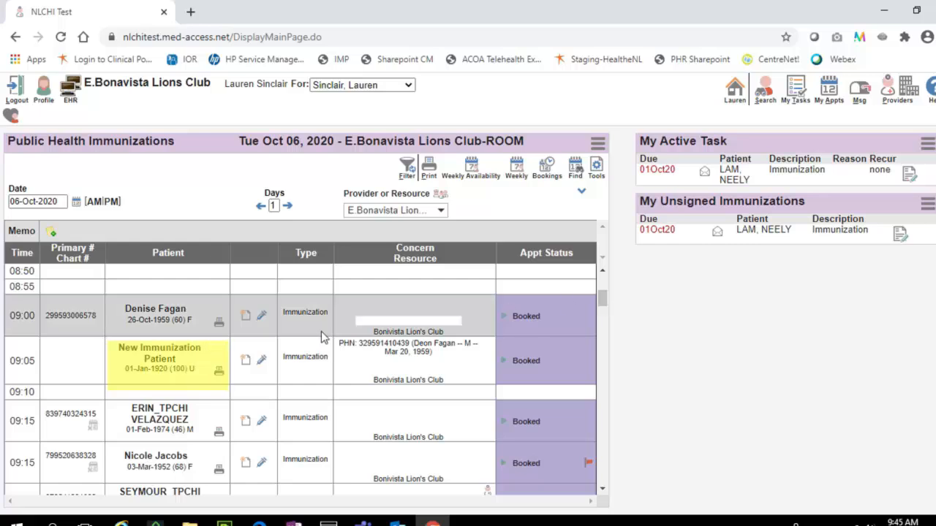
right_click(161, 352)
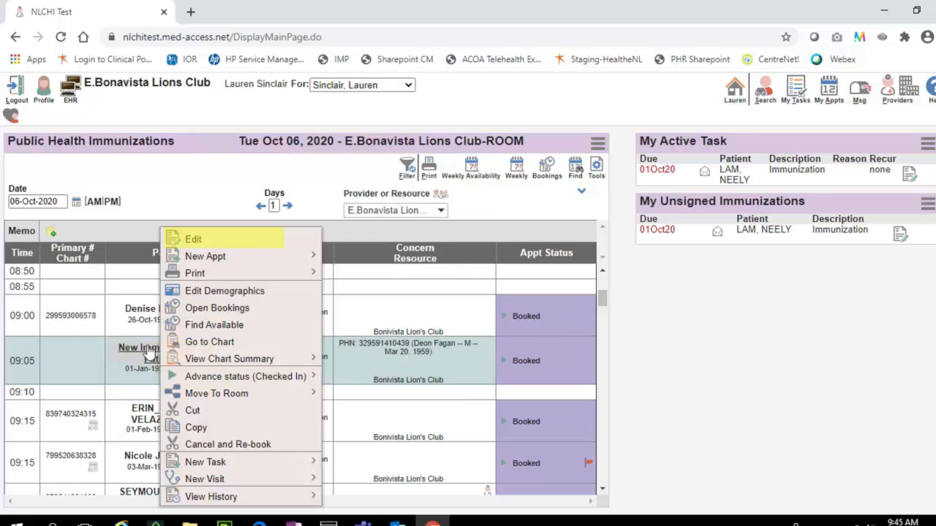
left_click(217, 242)
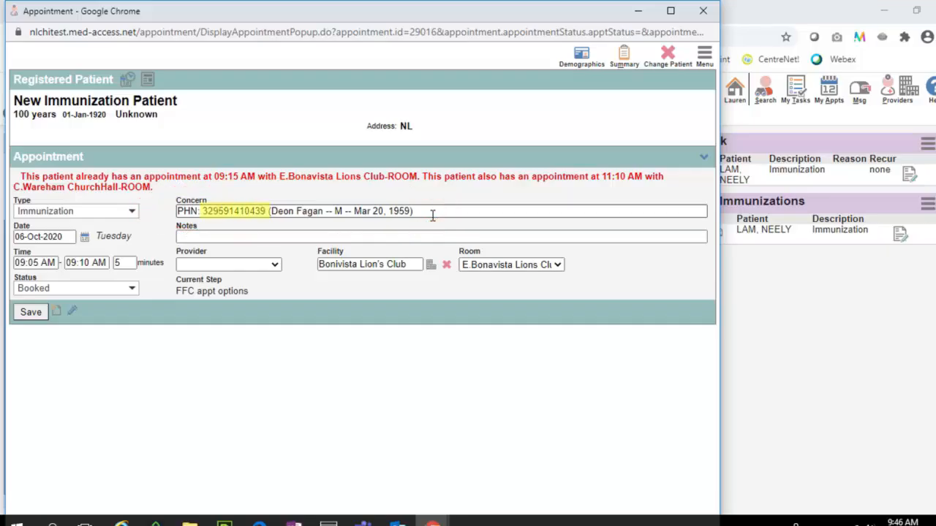
left_click(657, 61)
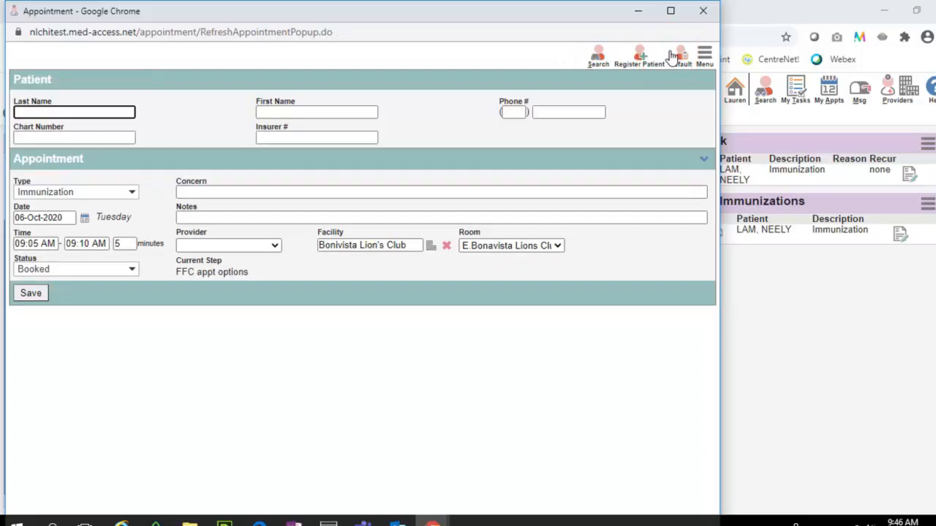
Step: Enter the patient's health insurance number in the appointment and search for the matching patient
left_click(290, 138)
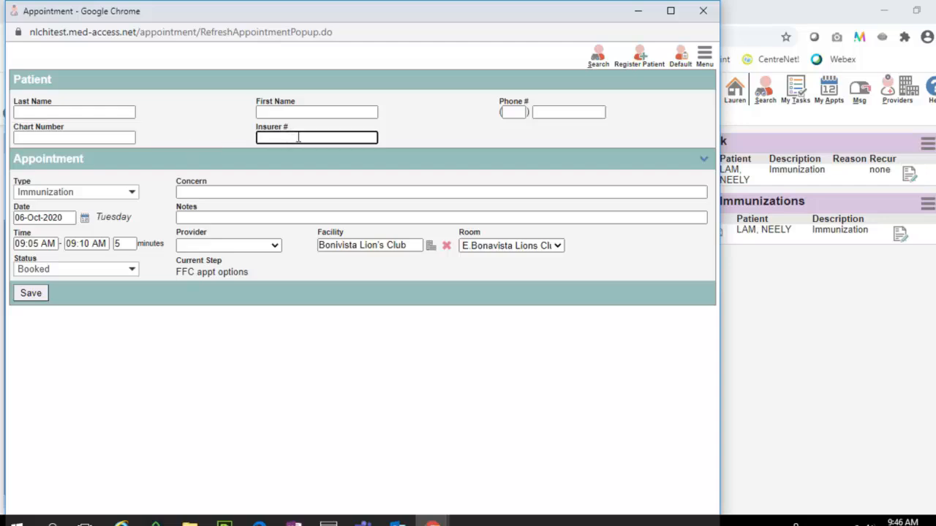
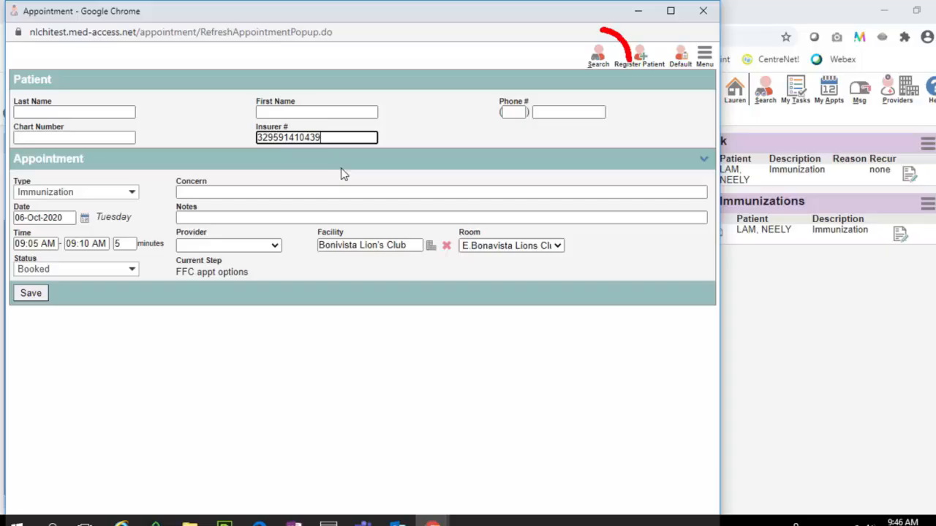
left_click(598, 57)
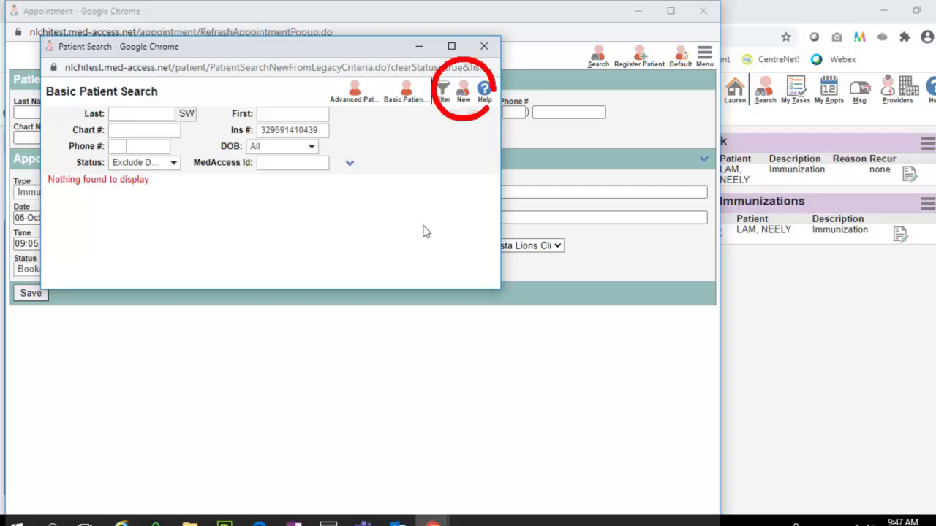
Step: Import the patient's record from the provincial Client Registry into the 09:05 appointment and save the appointment
left_click(468, 97)
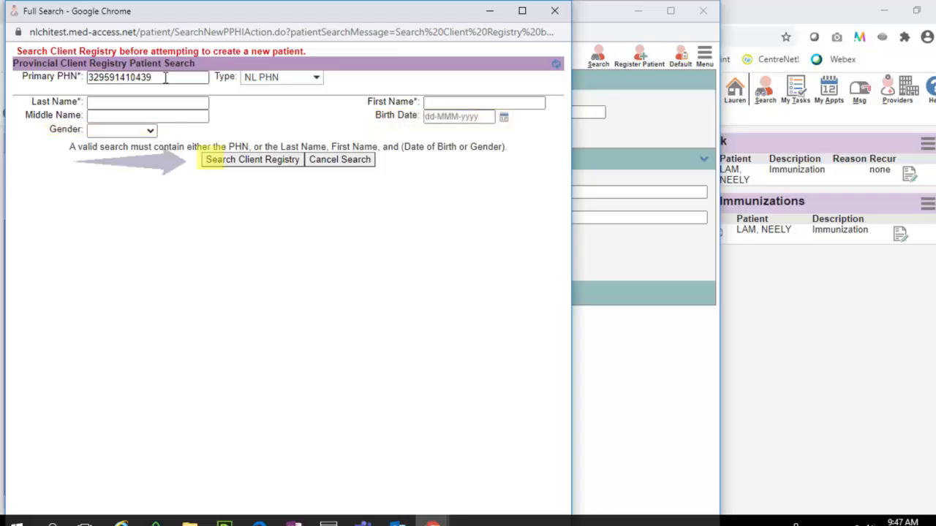
left_click(267, 167)
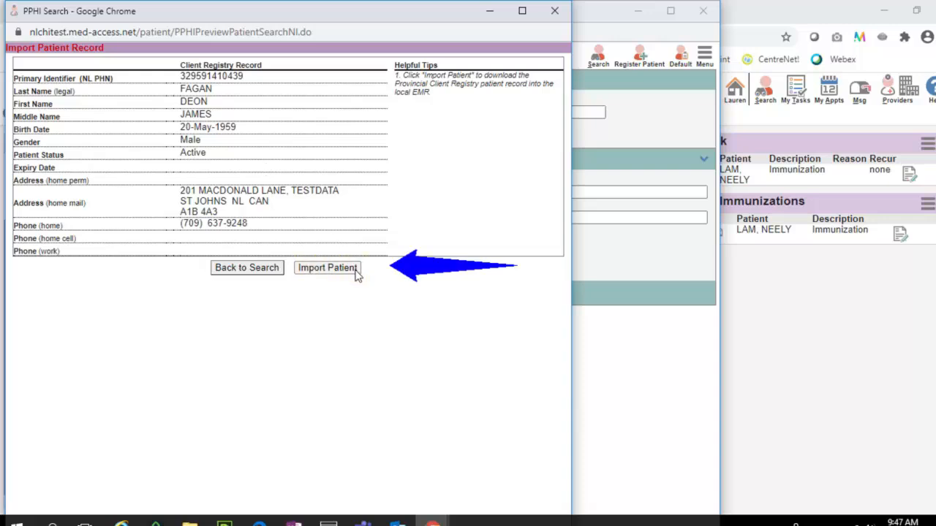
left_click(327, 268)
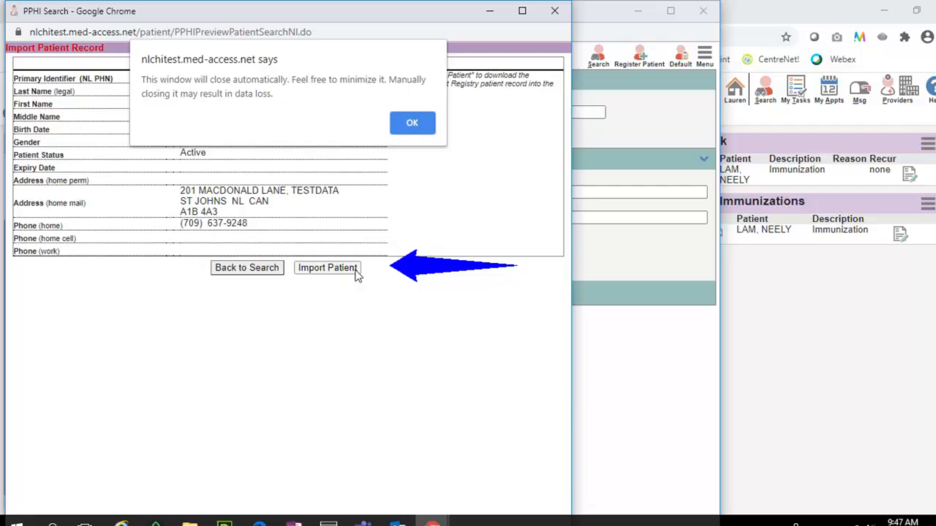
left_click(413, 124)
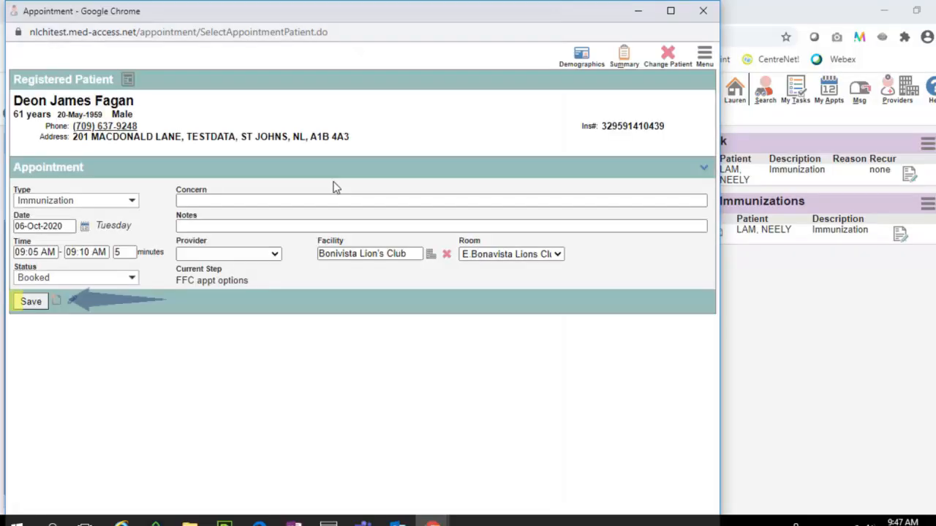
left_click(30, 304)
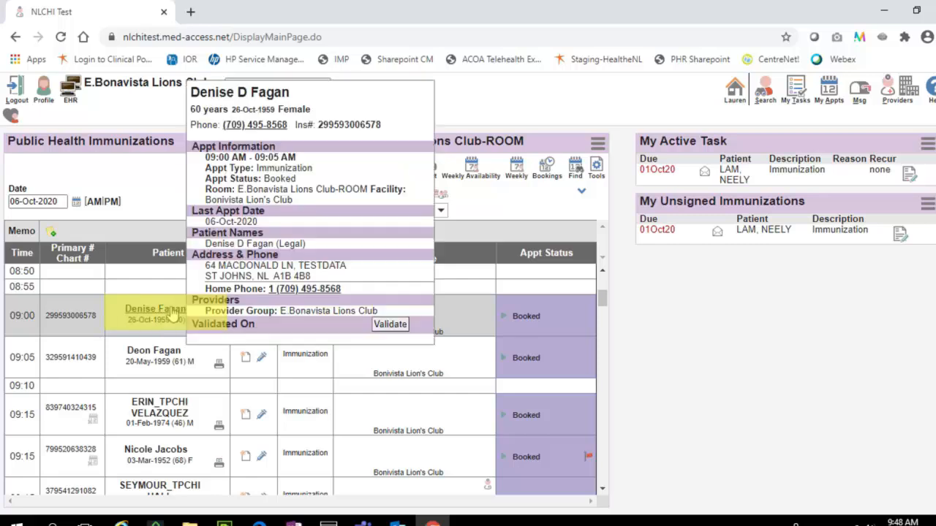
Step: Open the chart of the patient booked at 09:00 and update the demographics with provider group IMM.External
left_click(172, 312)
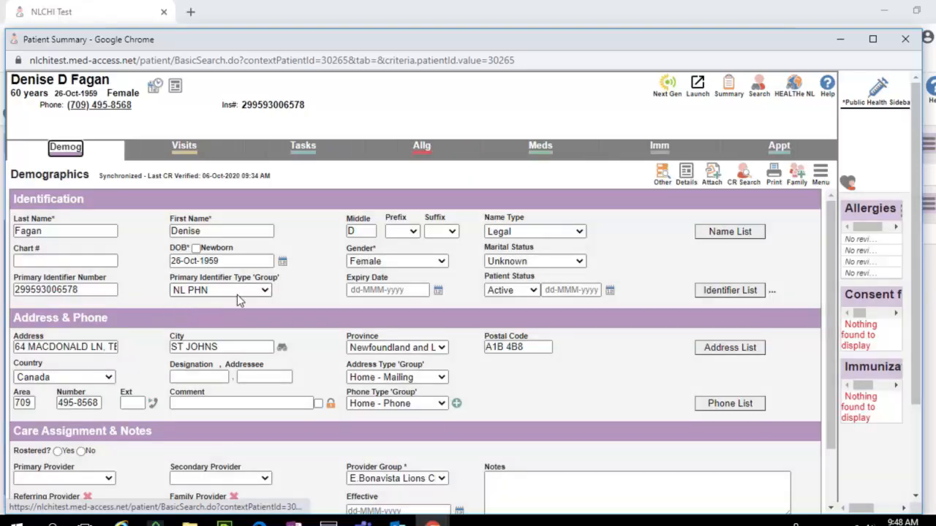
scroll(297, 295, "down", 1)
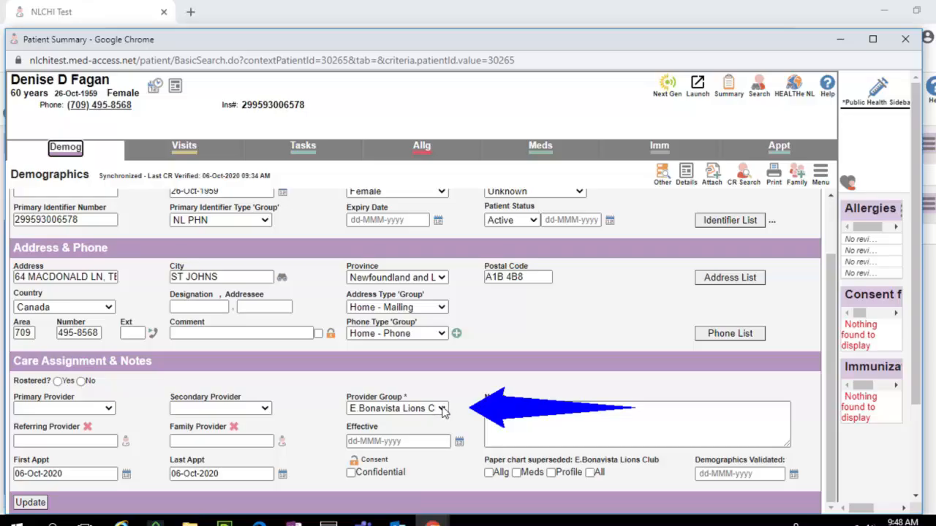
left_click(375, 411)
scroll(395, 399, "down", 1)
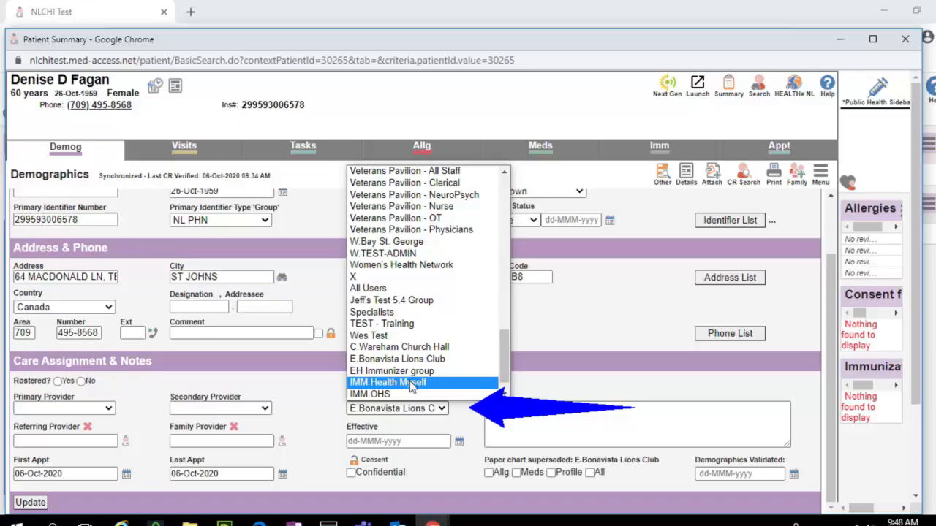
scroll(406, 395, "down", 1)
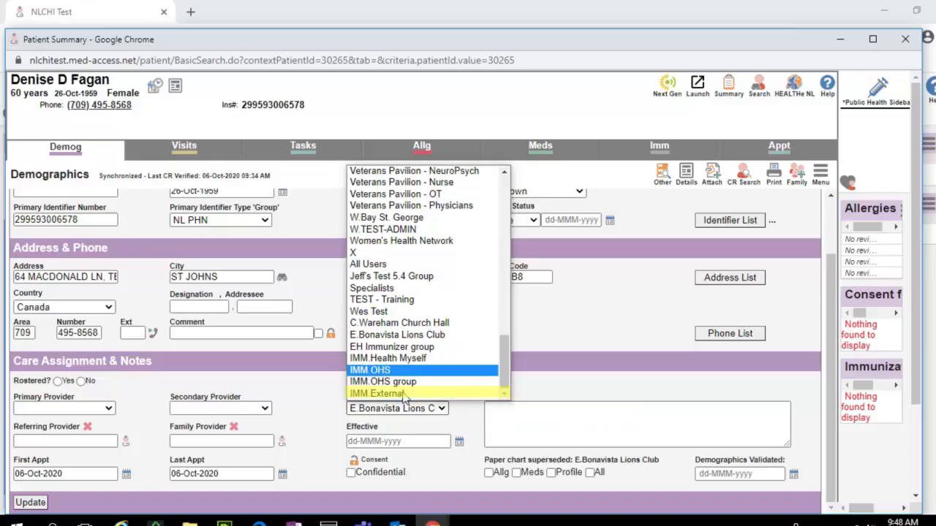
left_click(404, 395)
left_click(31, 503)
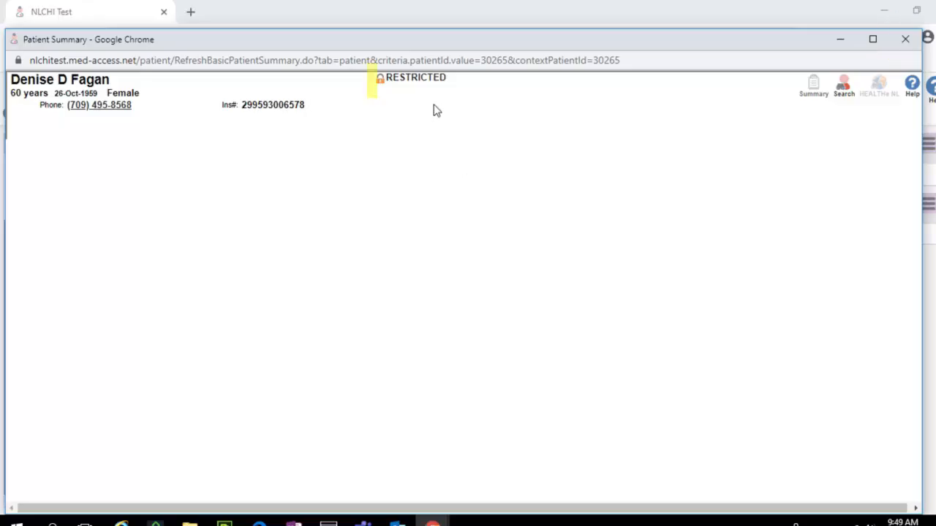
Step: Start a consent form for the restricted chart with duration 2 Years and reason "providing access to patient chart for flu vaccination"
left_click(425, 84)
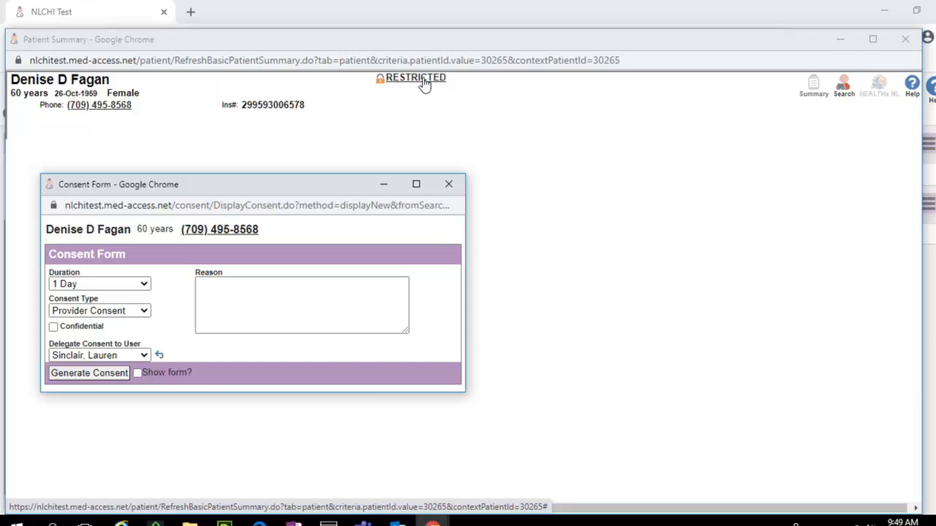
left_click(146, 284)
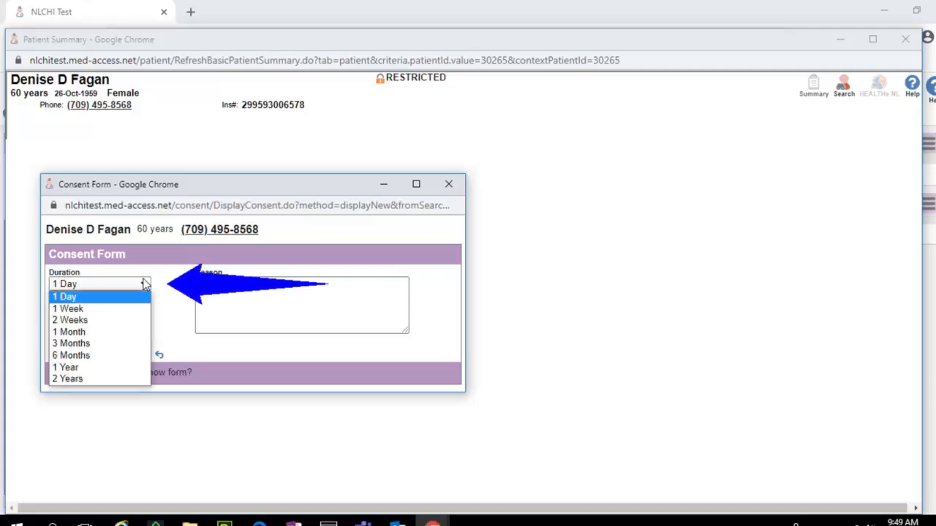
left_click(105, 379)
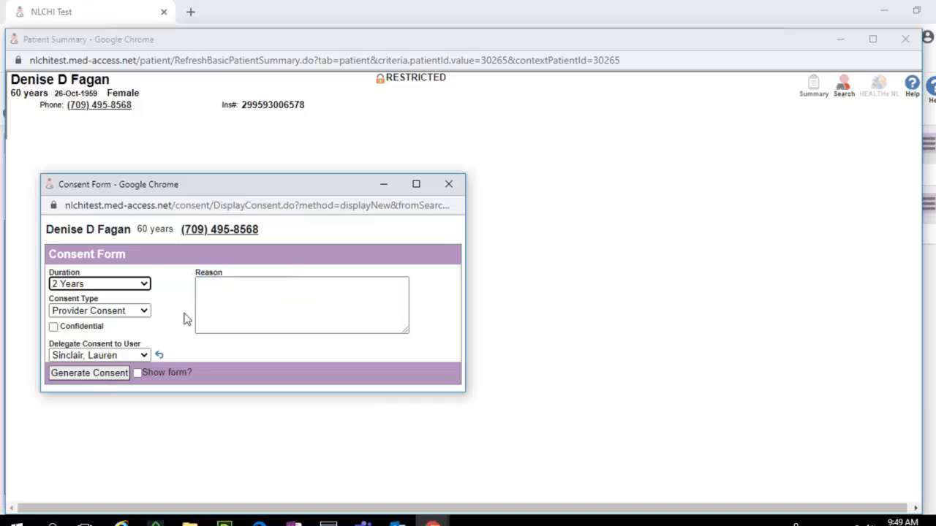
left_click(231, 298)
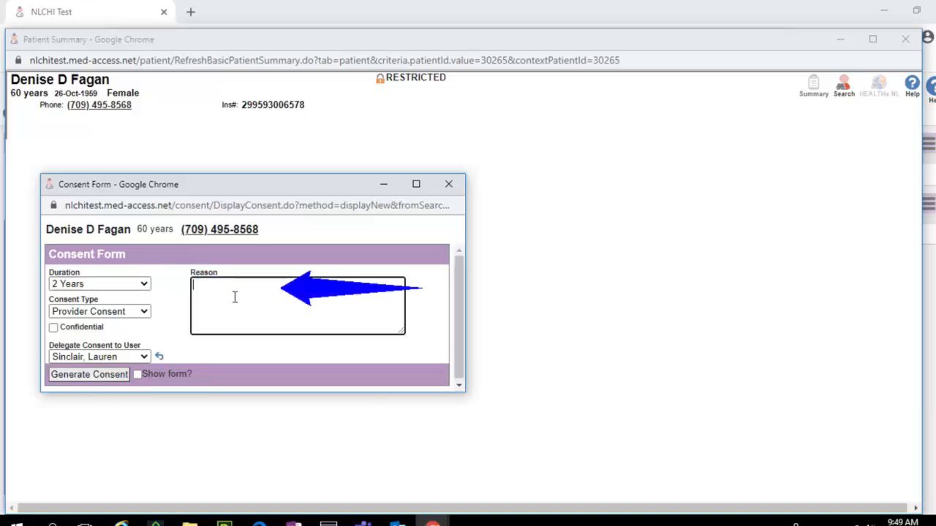
type("flu")
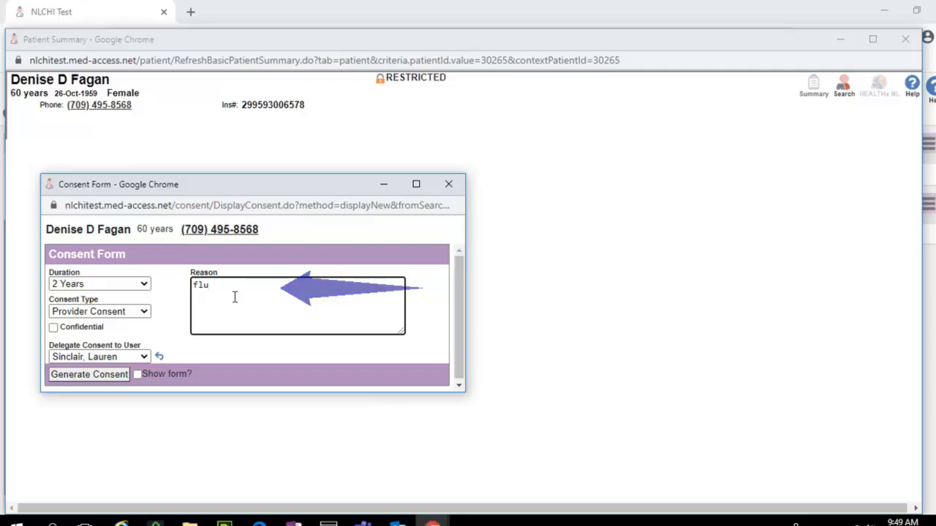
double_click(206, 285)
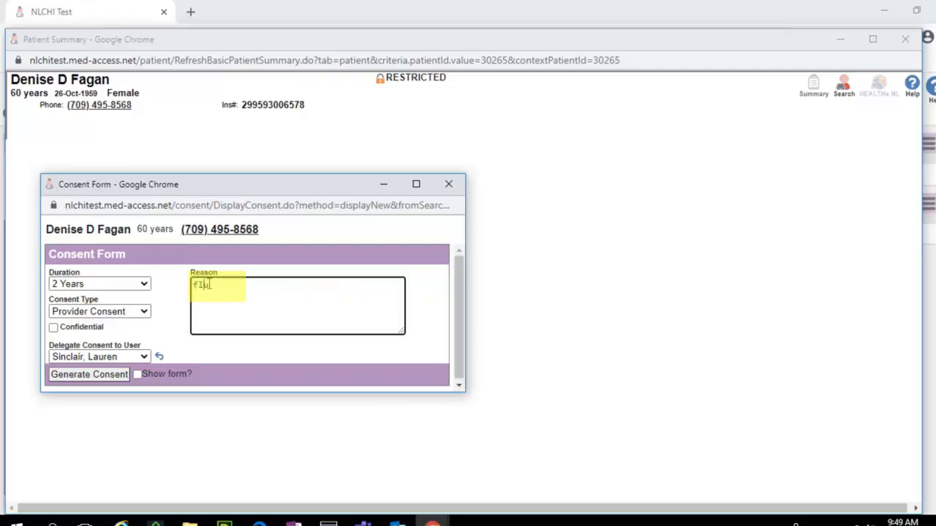
type("providing access to patient chart for flu vaccination")
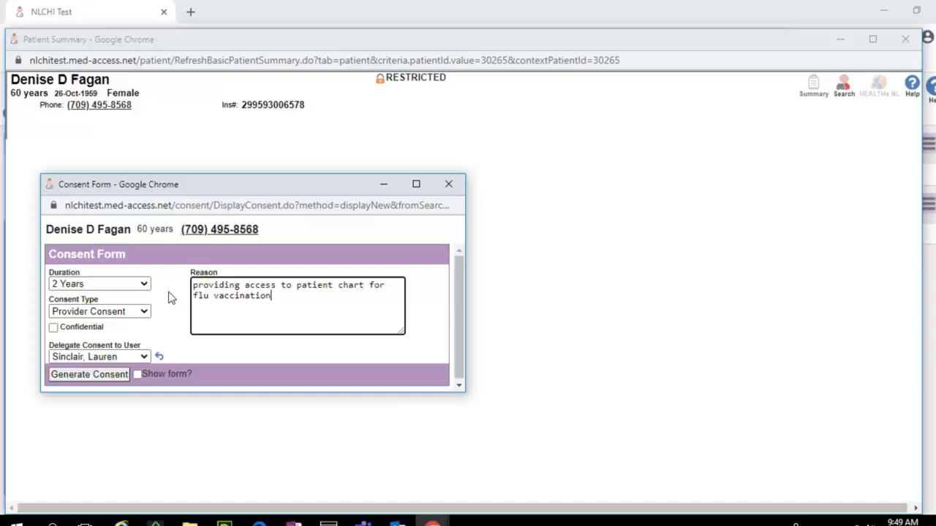
Step: Delegate the consent to the E.Bonavista Lions Club group instead of a user, generate it, and close the patient's chart
left_click(160, 356)
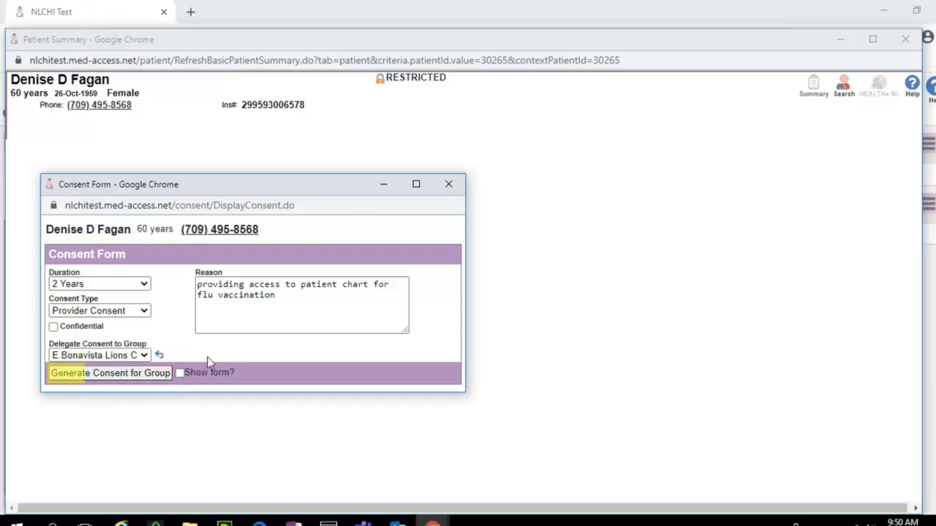
left_click(156, 376)
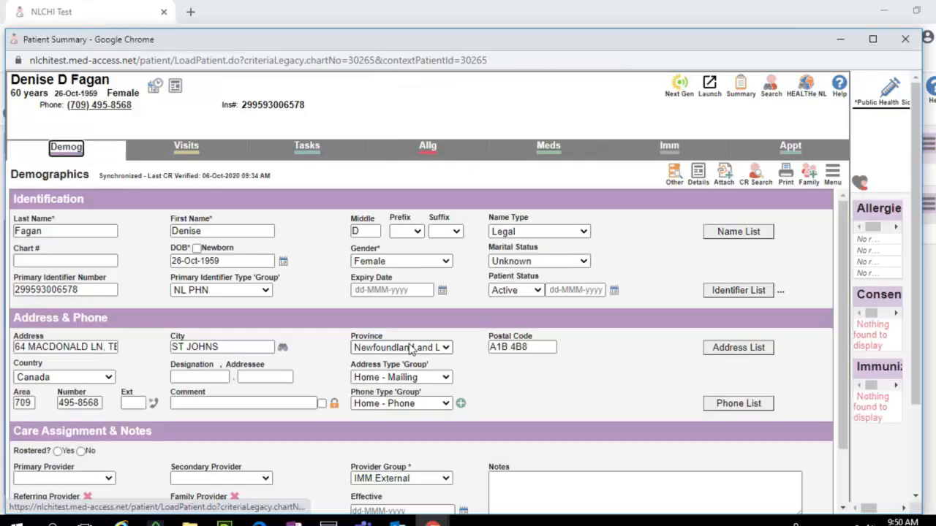
left_click(908, 41)
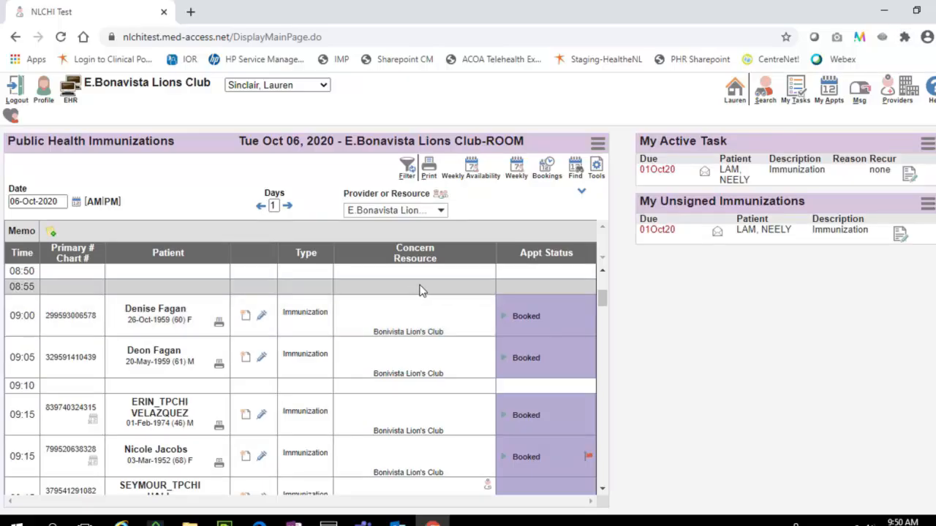
Step: Advance the status of the 09:05 appointment from Booked to Checked In
left_click(503, 361)
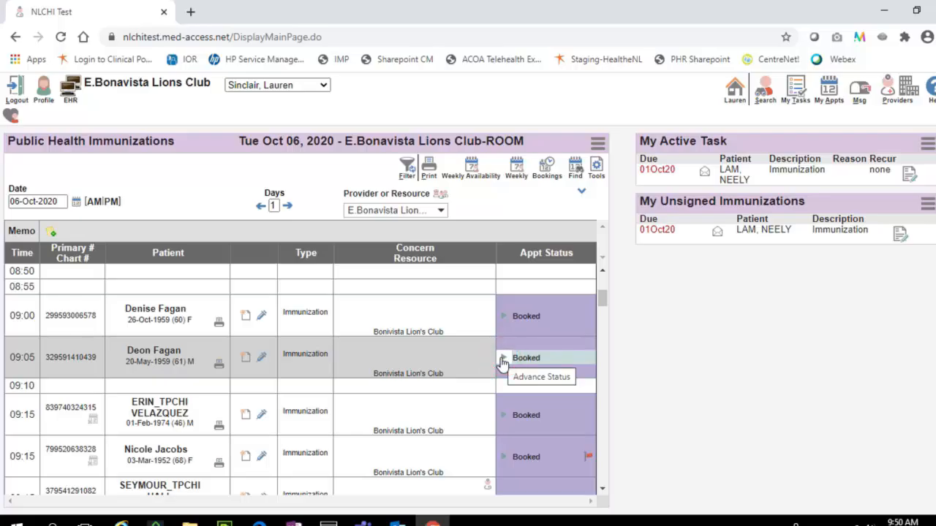
left_click(503, 360)
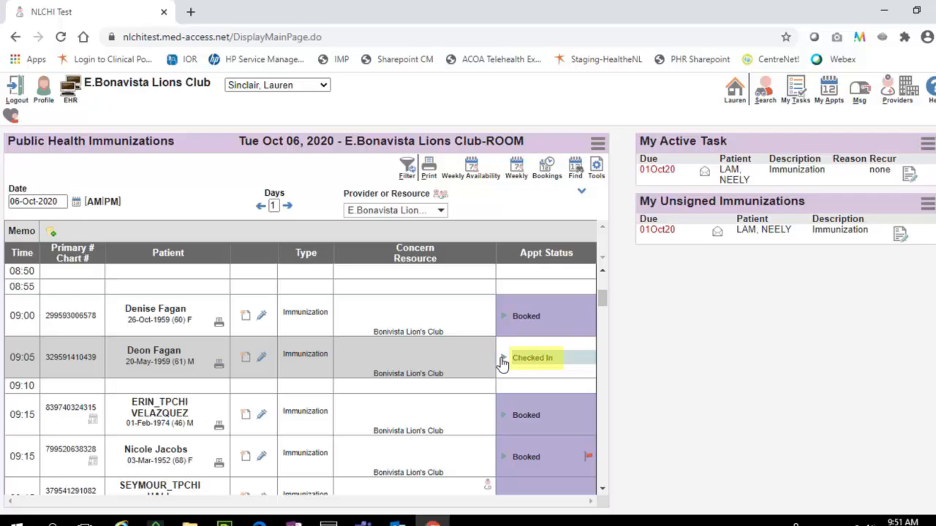